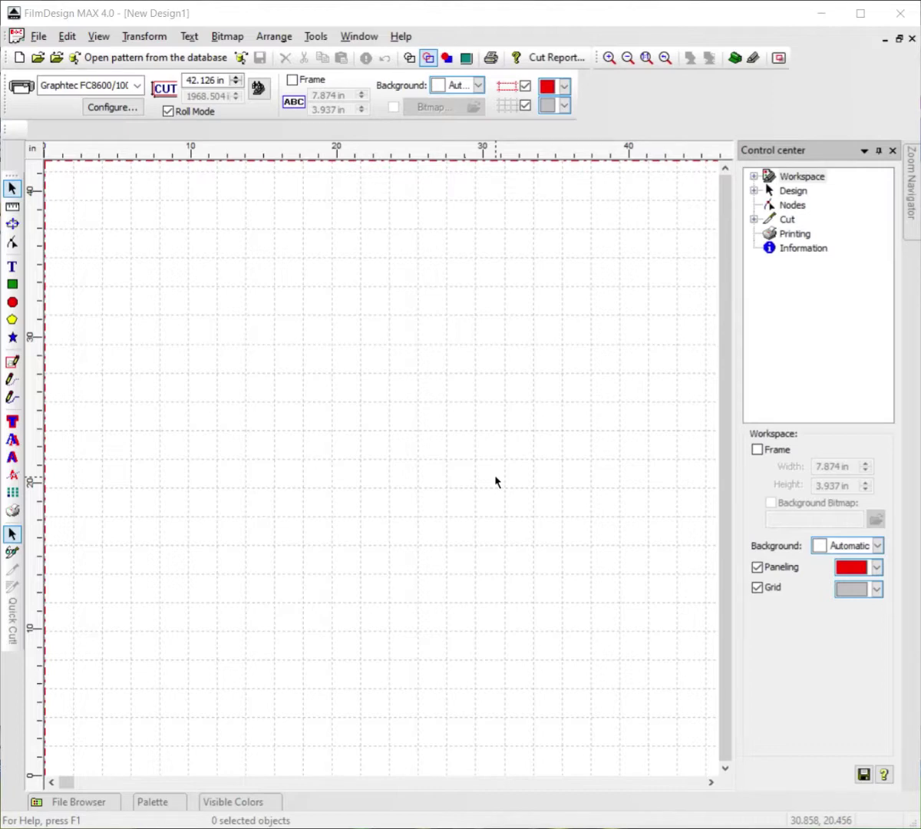
{"action": "scroll", "coordinate": [528, 504], "scroll_direction": "up", "scroll_amount": 1}
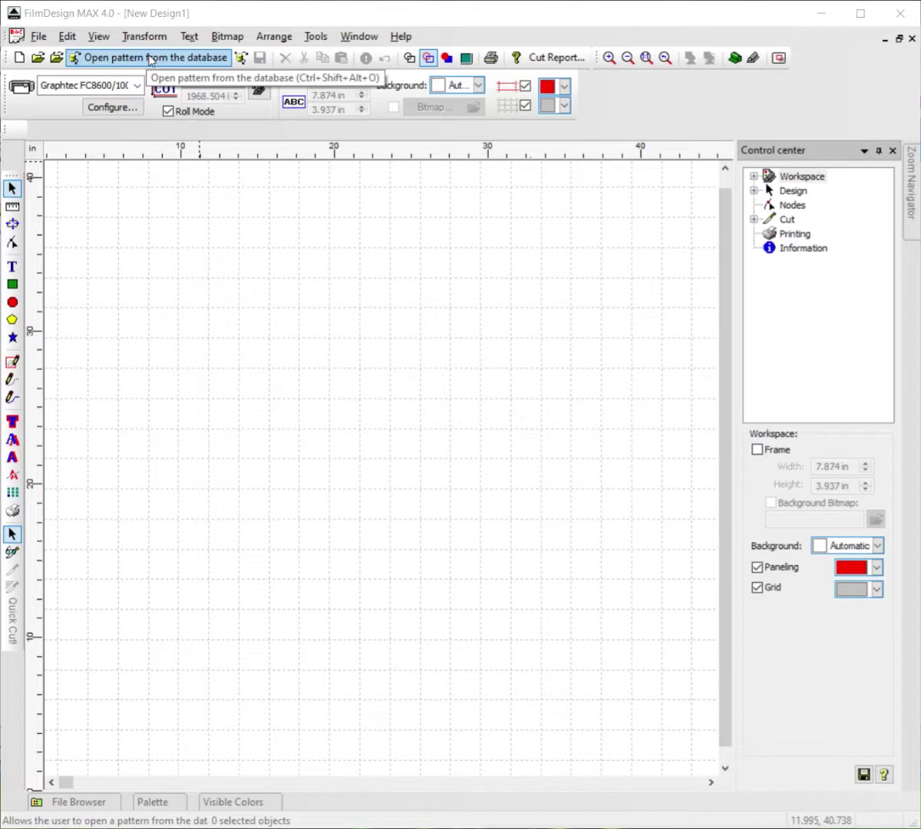
Bring up the database access tool in make-tree view and show its pattern-type choices.
{"action": "left_click", "coordinate": [150, 60]}
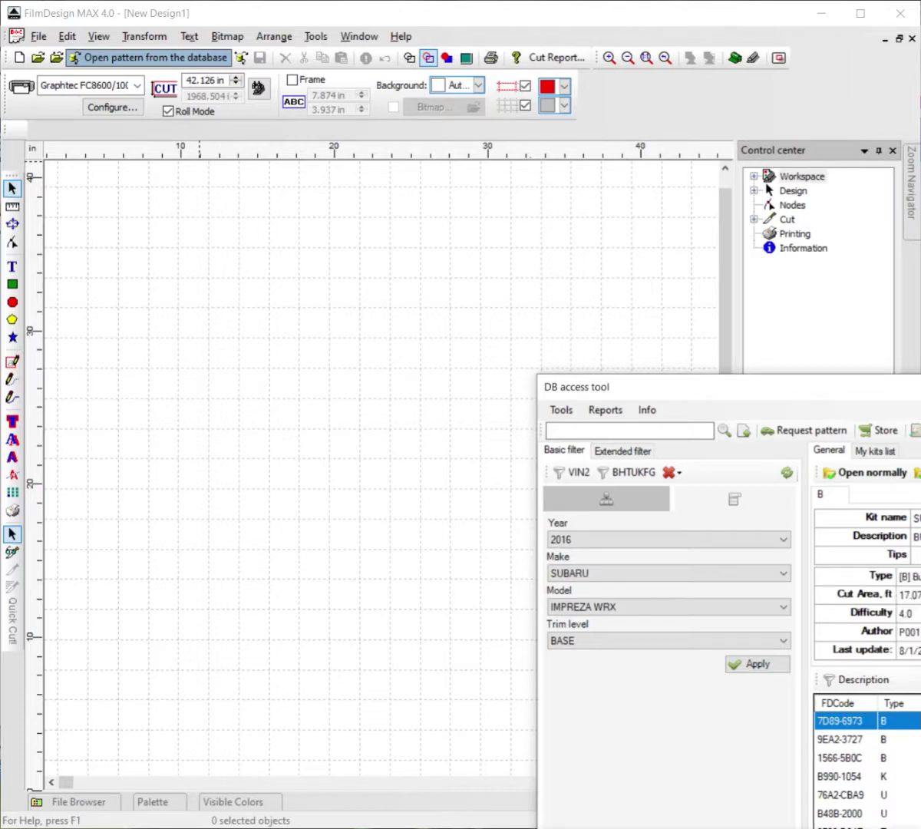
{"action": "mouse_move", "coordinate": [913, 386]}
{"action": "left_mouse_down"}
{"action": "mouse_move", "coordinate": [511, 194]}
{"action": "mouse_move", "coordinate": [518, 148]}
{"action": "left_mouse_up"}
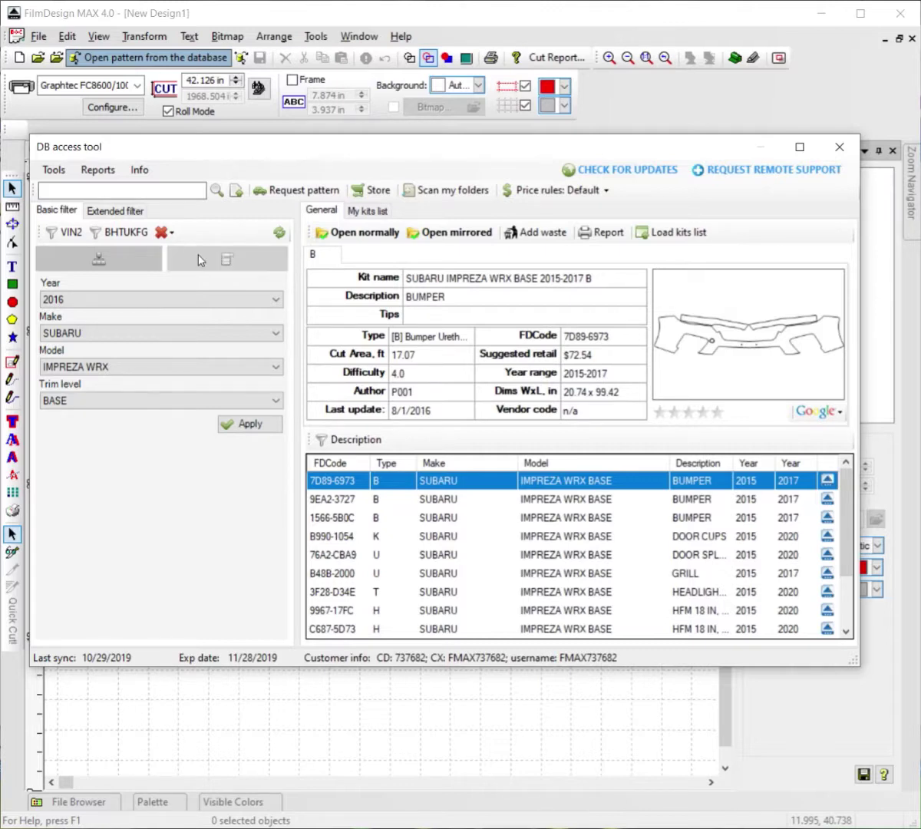
{"action": "left_click", "coordinate": [100, 263]}
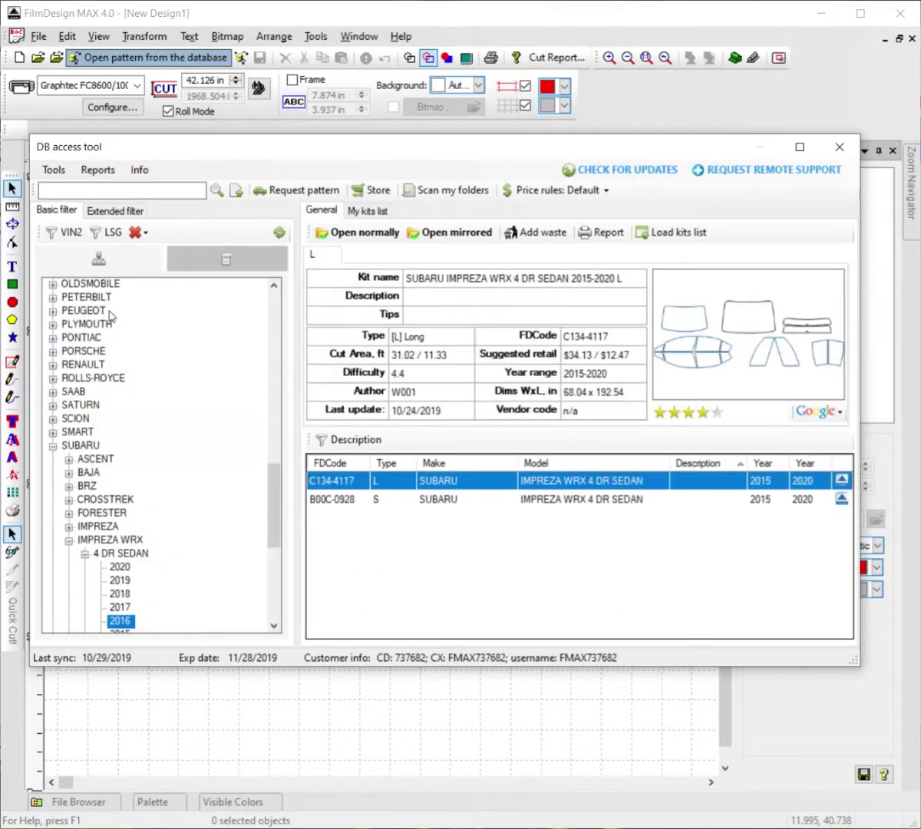
{"action": "double_click", "coordinate": [80, 447]}
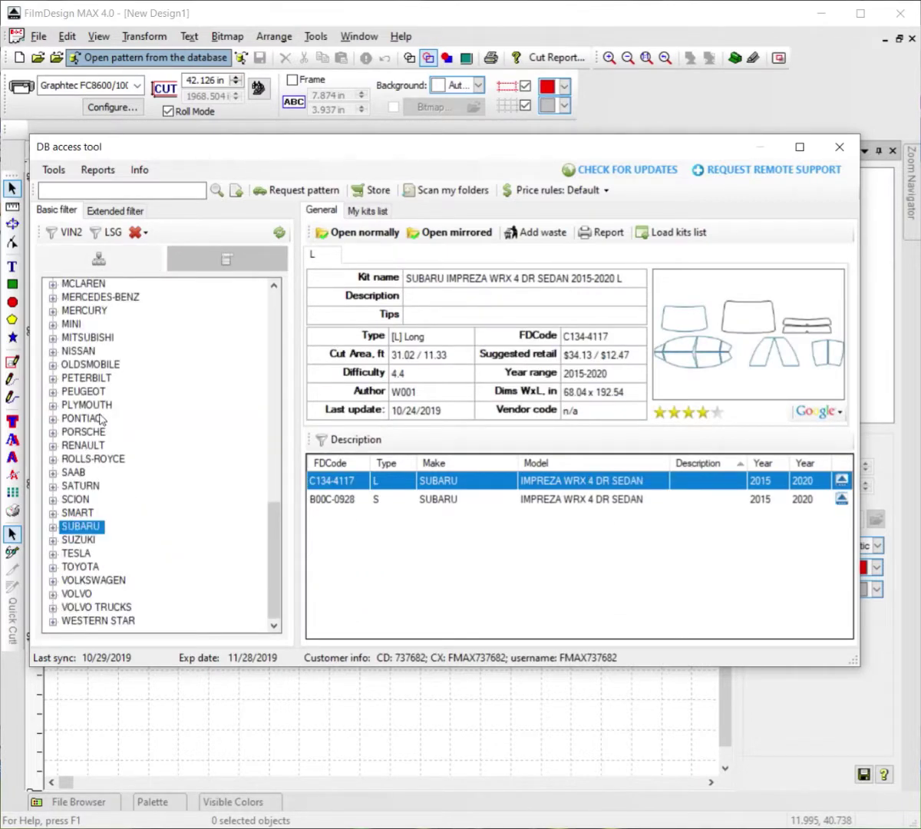
{"action": "left_click", "coordinate": [107, 233]}
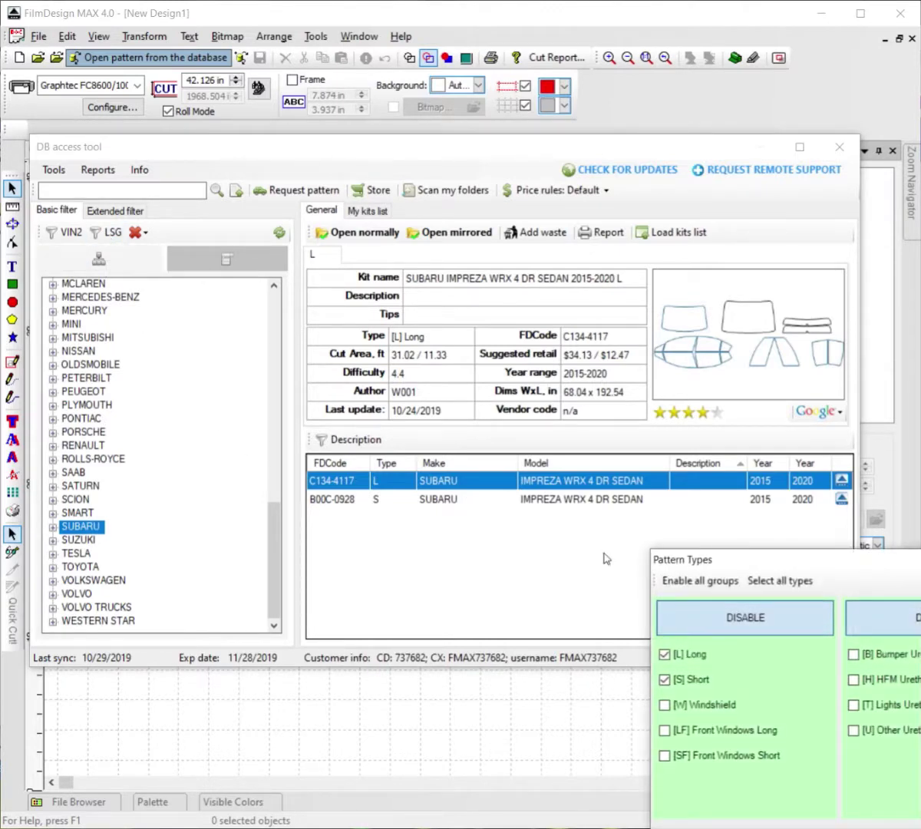
Disable the Graphics, Shield Kit and urethane groups so only Long and Short types apply.
{"action": "mouse_move", "coordinate": [913, 570]}
{"action": "left_mouse_down"}
{"action": "mouse_move", "coordinate": [479, 283]}
{"action": "mouse_move", "coordinate": [465, 285]}
{"action": "left_mouse_up"}
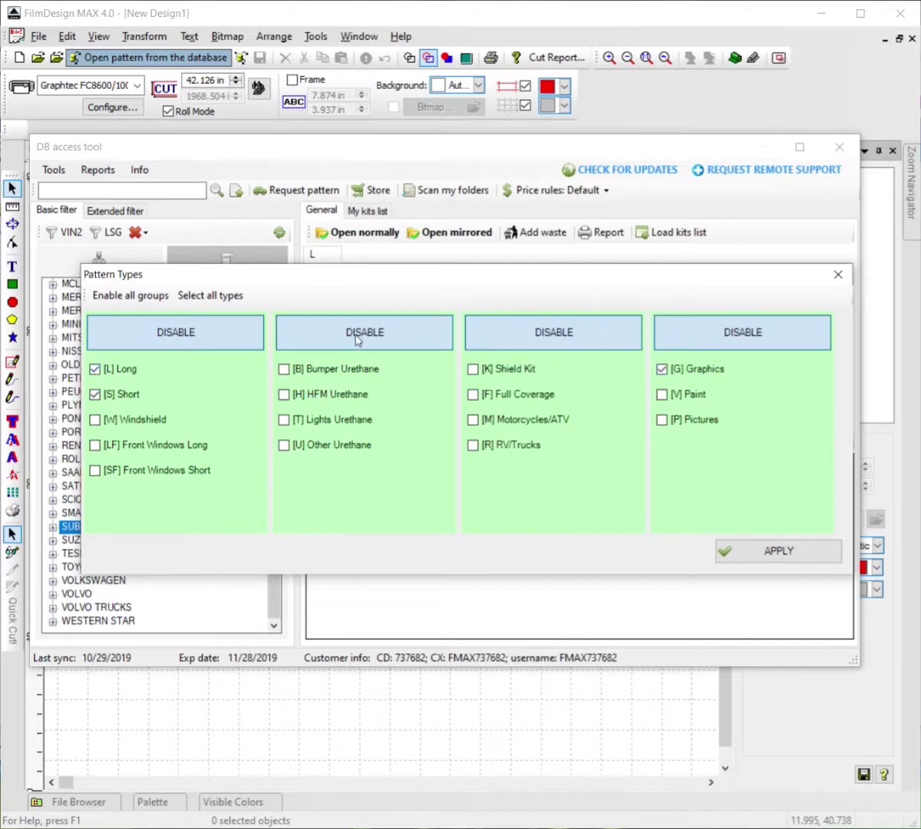
{"action": "left_click", "coordinate": [708, 339]}
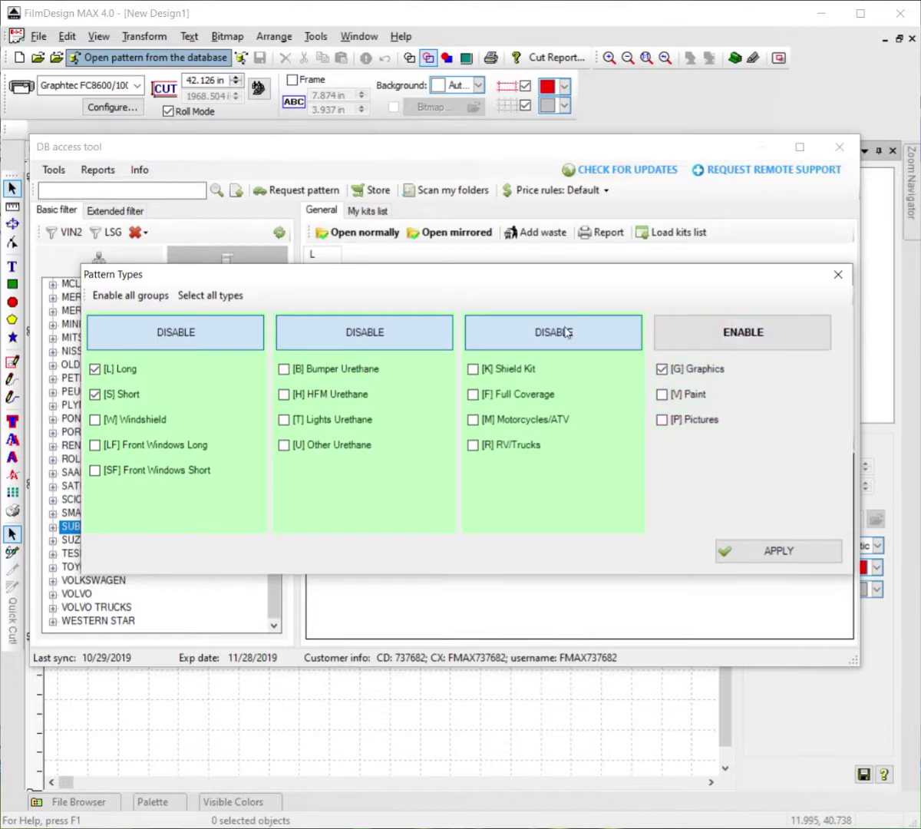
{"action": "left_click", "coordinate": [568, 330]}
{"action": "left_click", "coordinate": [399, 336]}
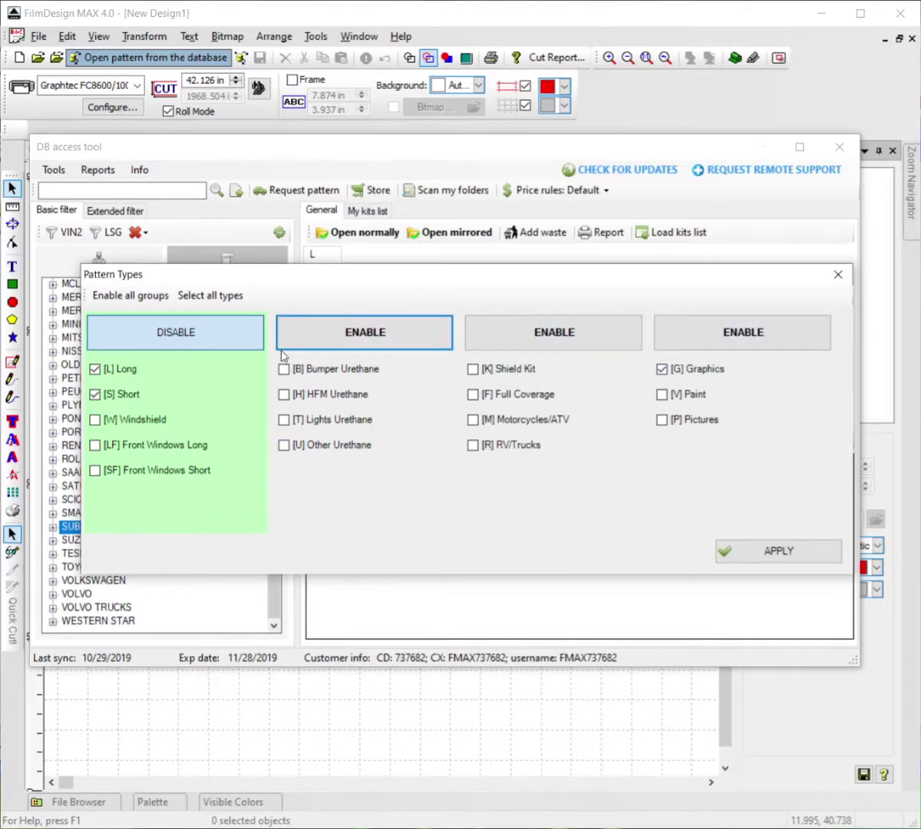
{"action": "left_click", "coordinate": [783, 551]}
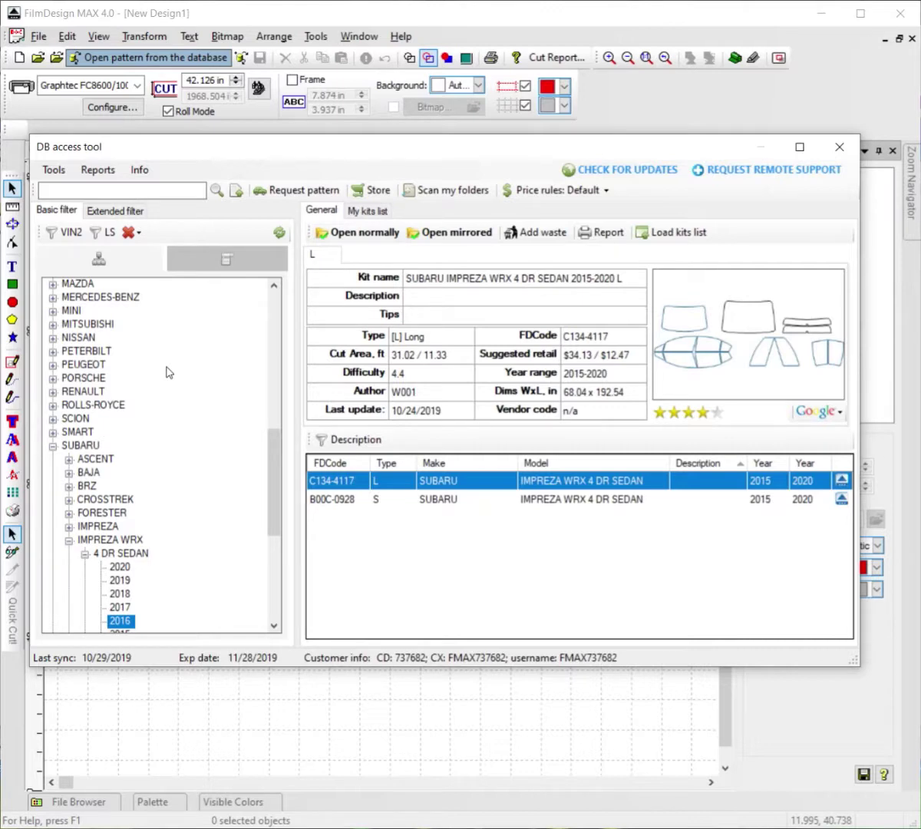
Switch to the year/make/model filter and show its pattern-type choices.
{"action": "left_click", "coordinate": [224, 262]}
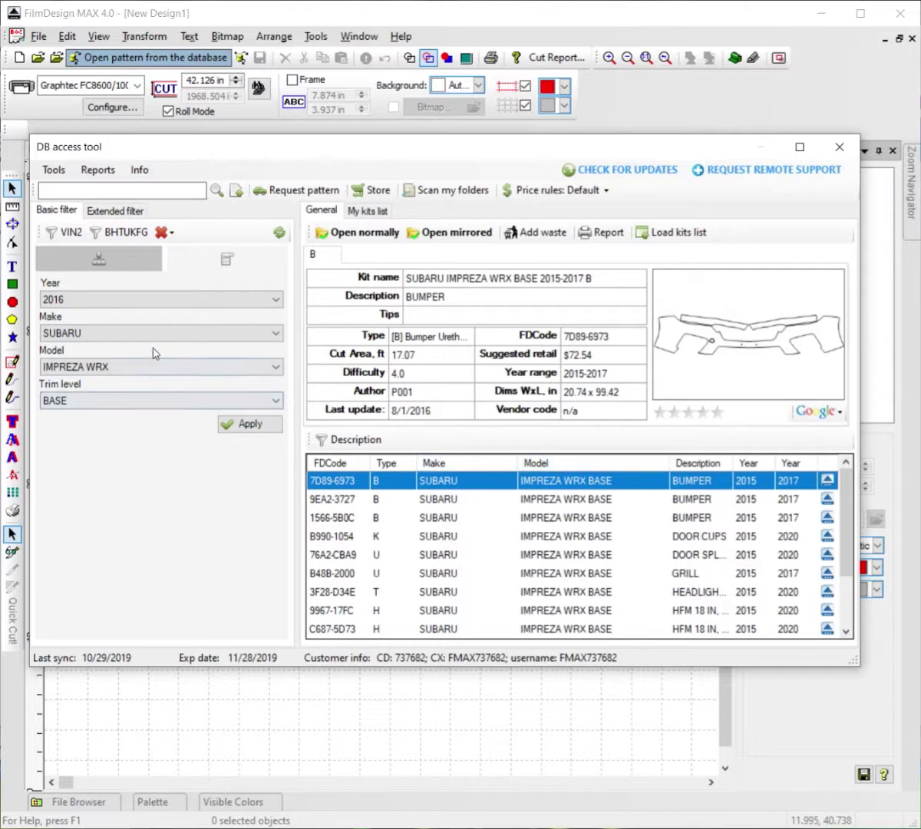
{"action": "left_click", "coordinate": [120, 234]}
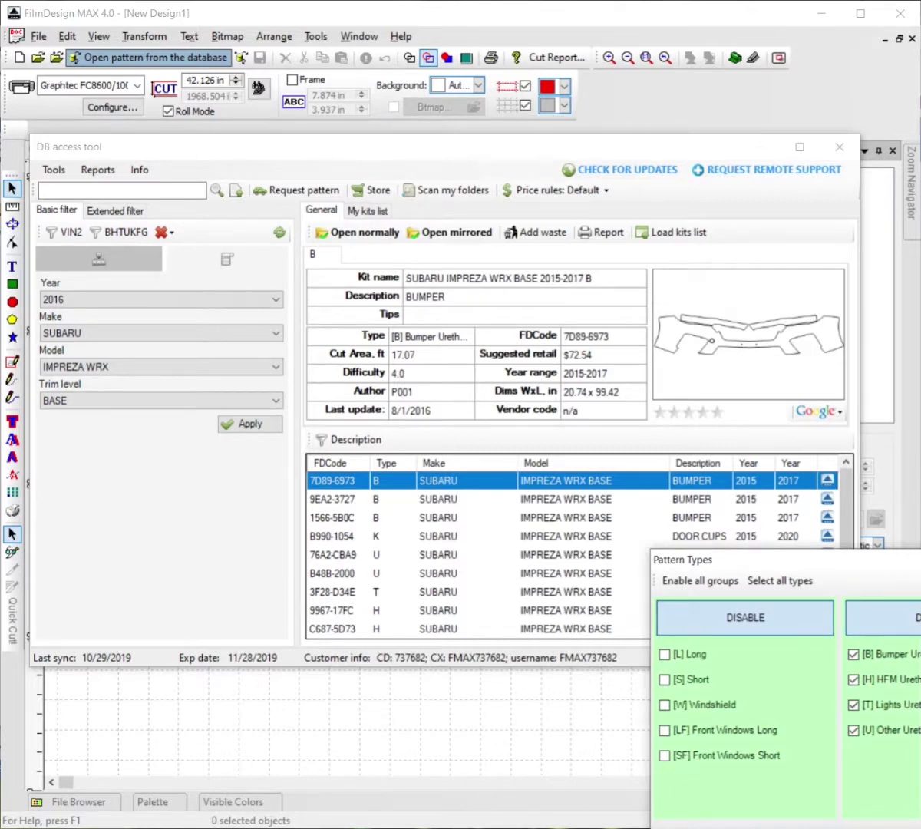
Disable the Graphics, Long/Short and Shield Kit groups so only urethane types apply.
{"action": "left_click_drag", "start_coordinate": [918, 564], "coordinate": [419, 329]}
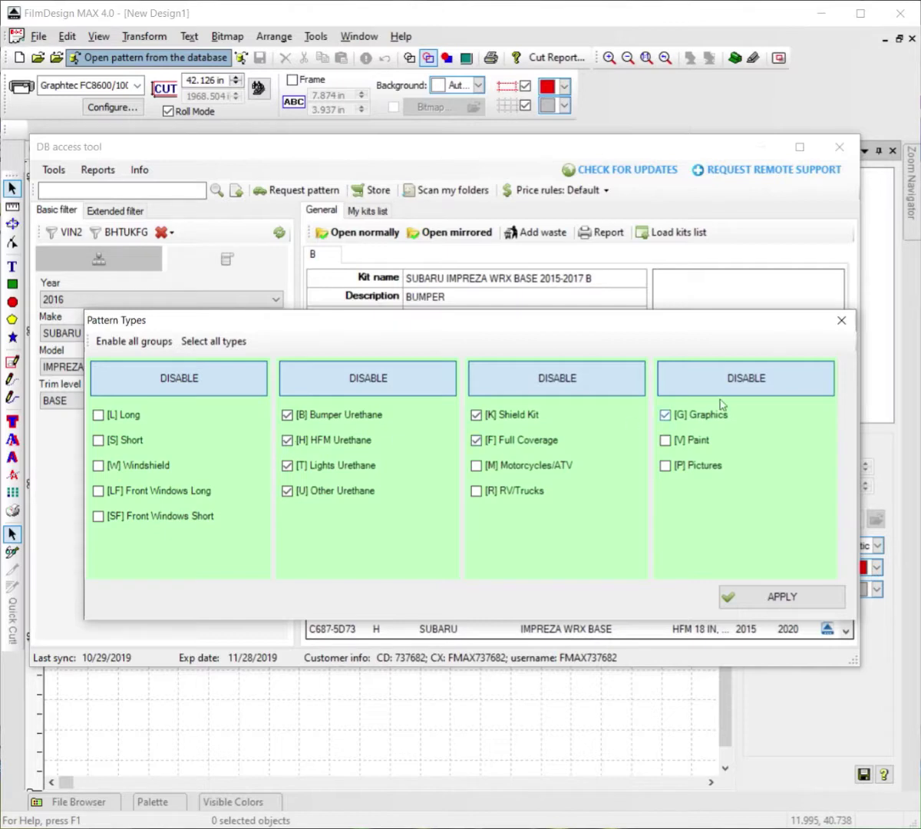
{"action": "left_click", "coordinate": [741, 377]}
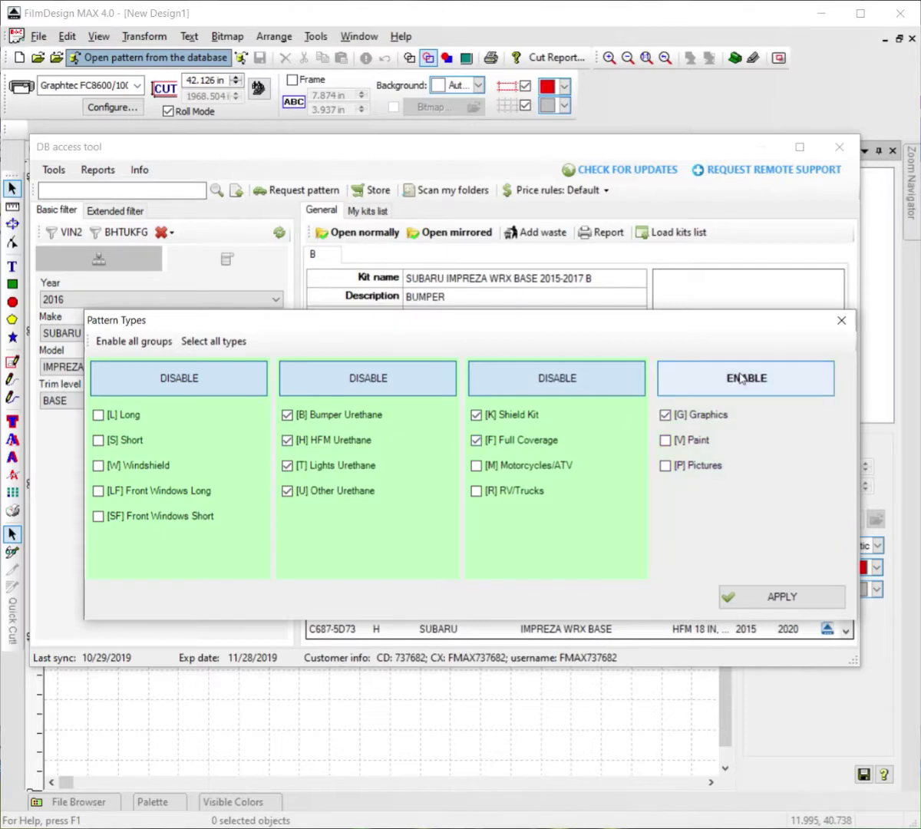
{"action": "left_click", "coordinate": [182, 388]}
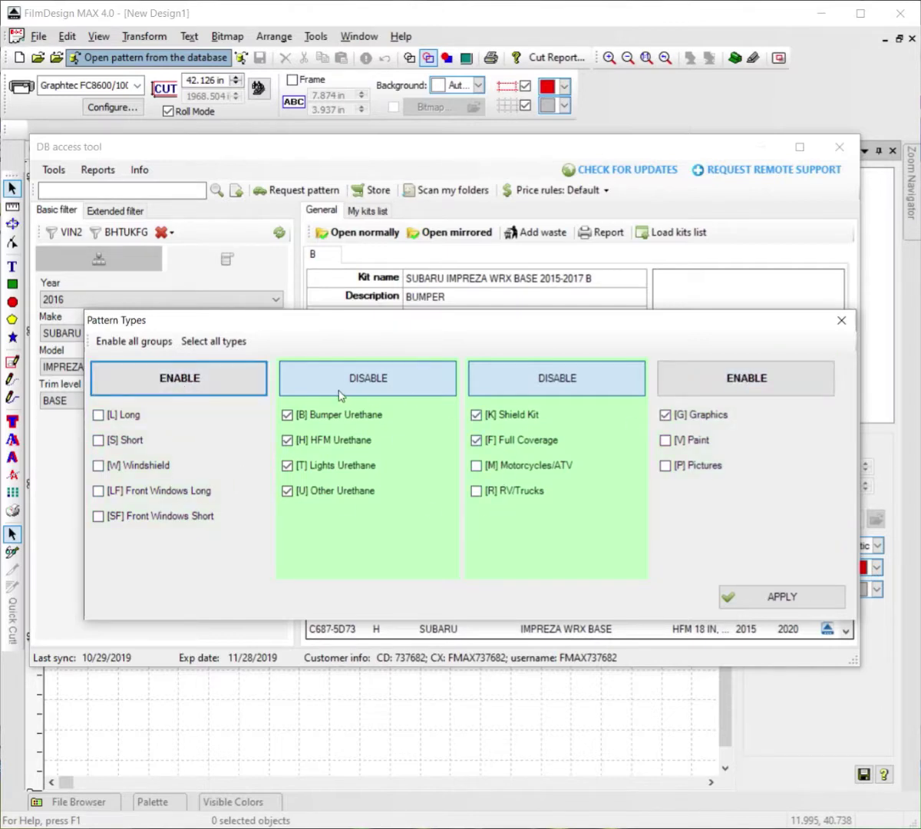
{"action": "left_click", "coordinate": [527, 390]}
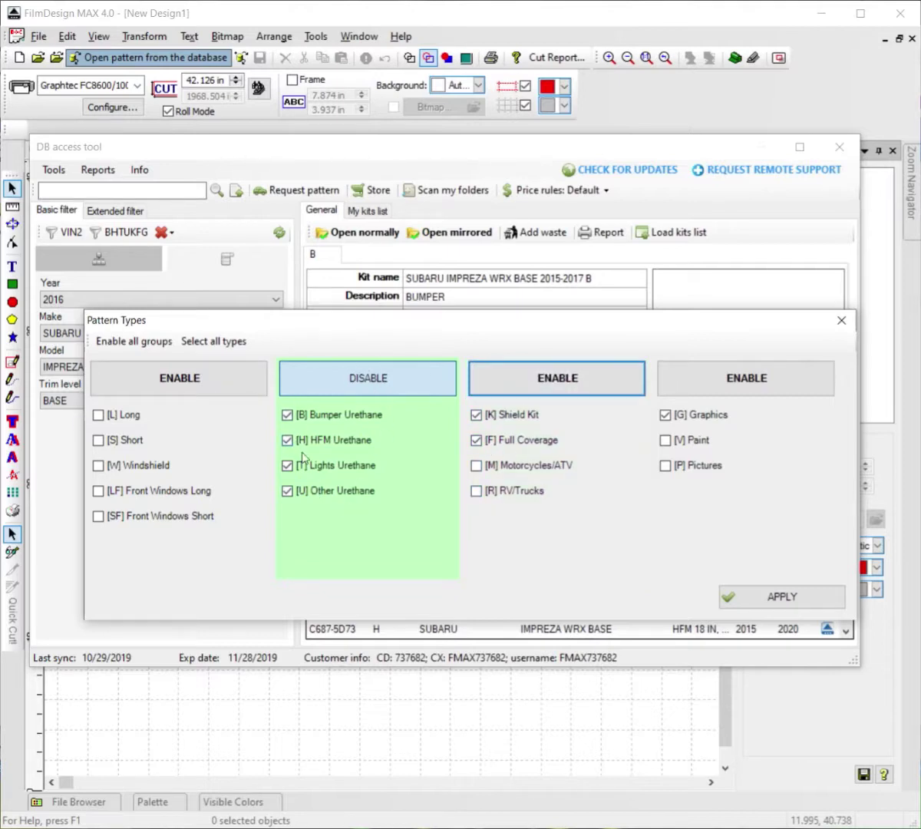
{"action": "left_click", "coordinate": [754, 596]}
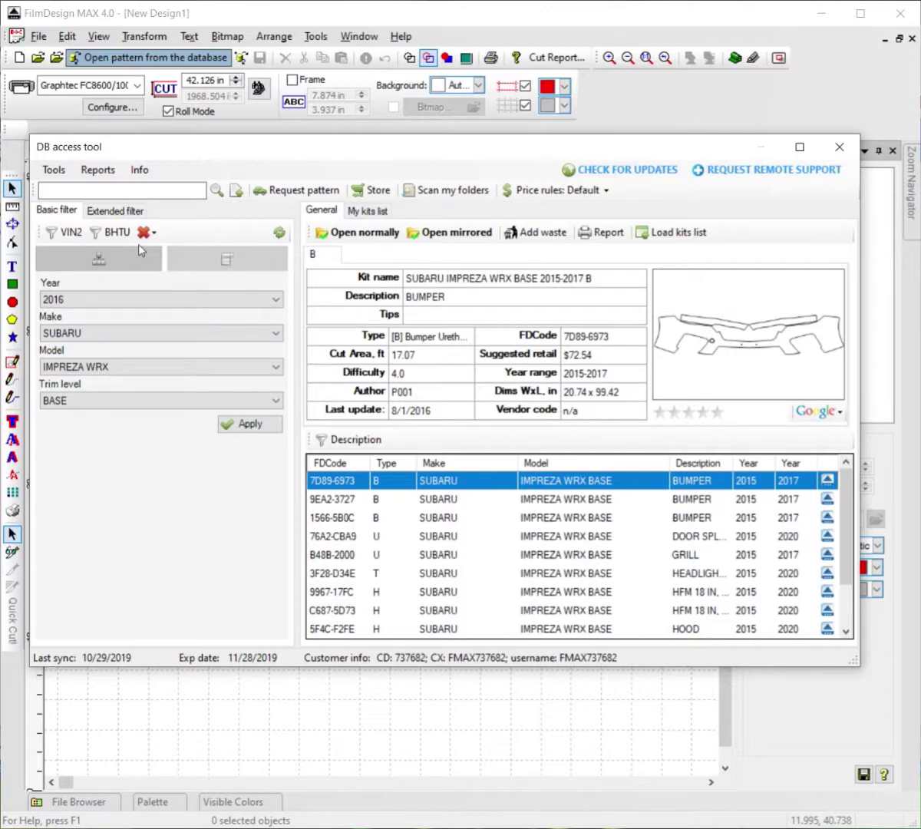
Include Lights and Other Urethane types and re-enable the Long/Short, Shield Kit and Graphics groups.
{"action": "left_click", "coordinate": [107, 233]}
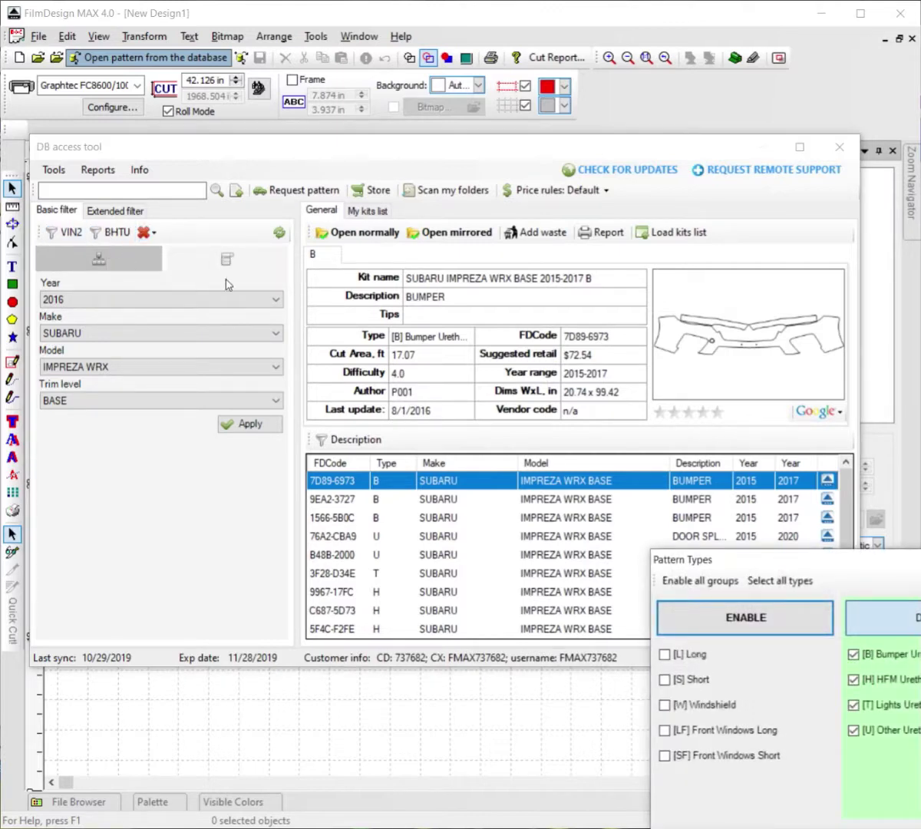
{"action": "left_click_drag", "start_coordinate": [920, 563], "coordinate": [452, 294]}
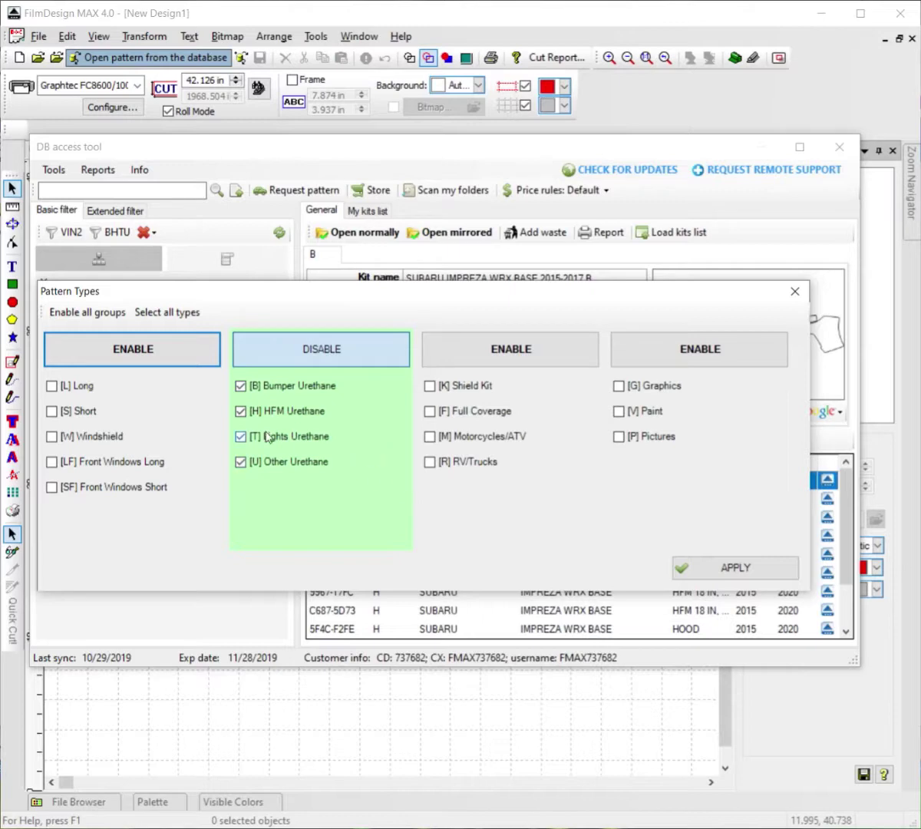
{"action": "left_click", "coordinate": [241, 436]}
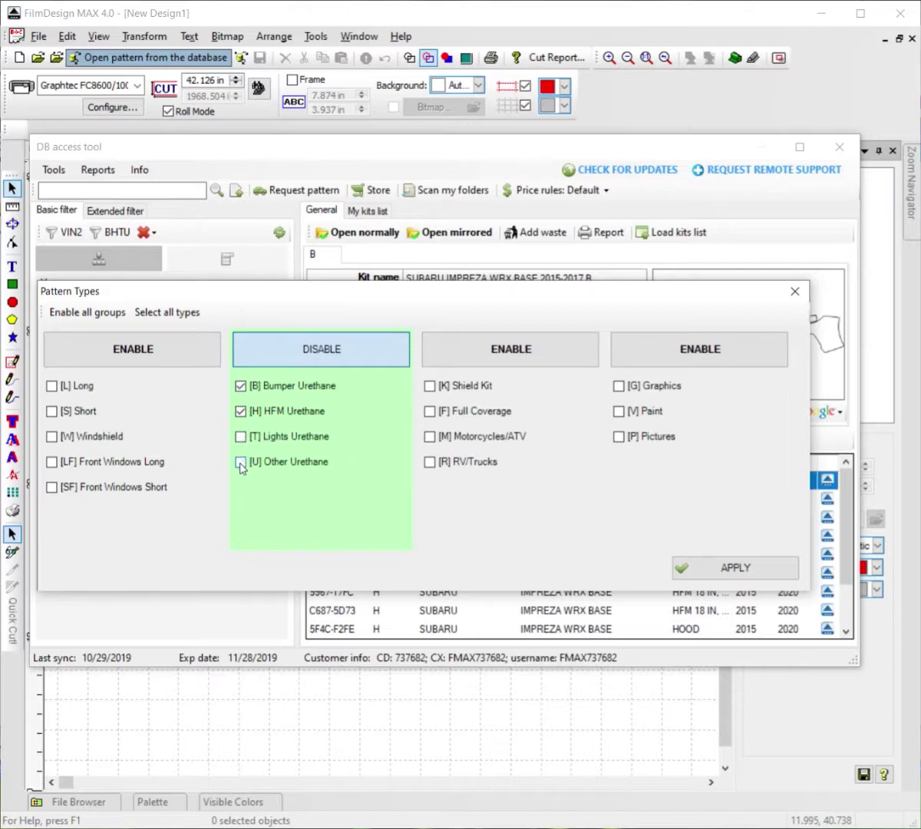
{"action": "left_click", "coordinate": [241, 436]}
{"action": "left_click", "coordinate": [240, 461]}
{"action": "left_click", "coordinate": [157, 347]}
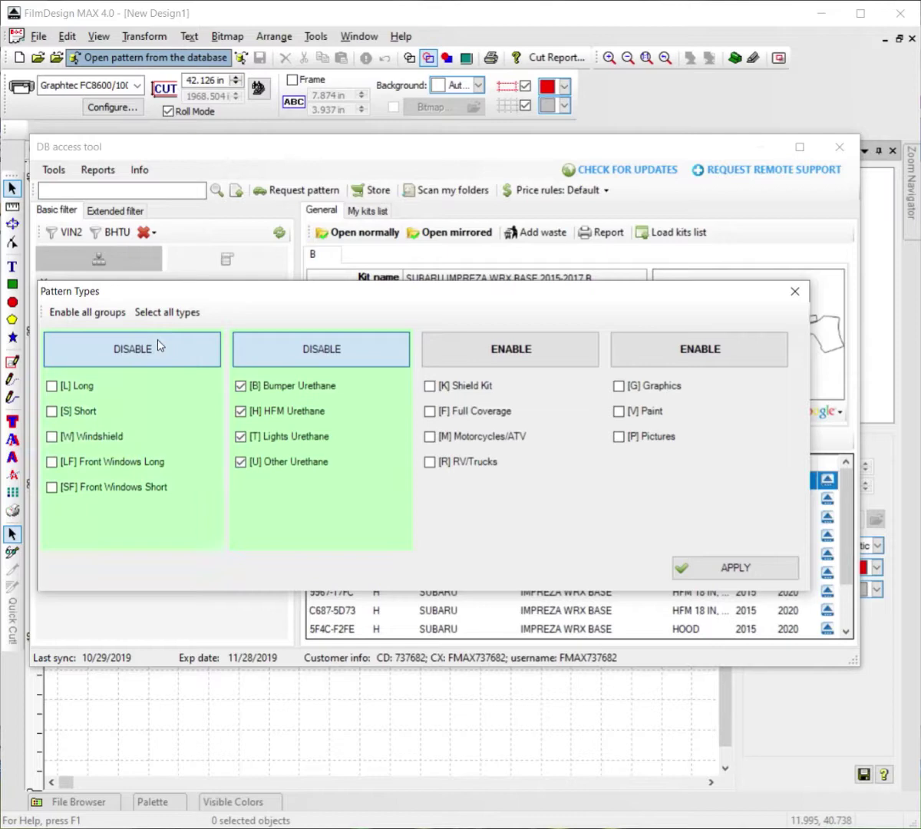
{"action": "left_click", "coordinate": [484, 358]}
{"action": "left_click", "coordinate": [713, 357]}
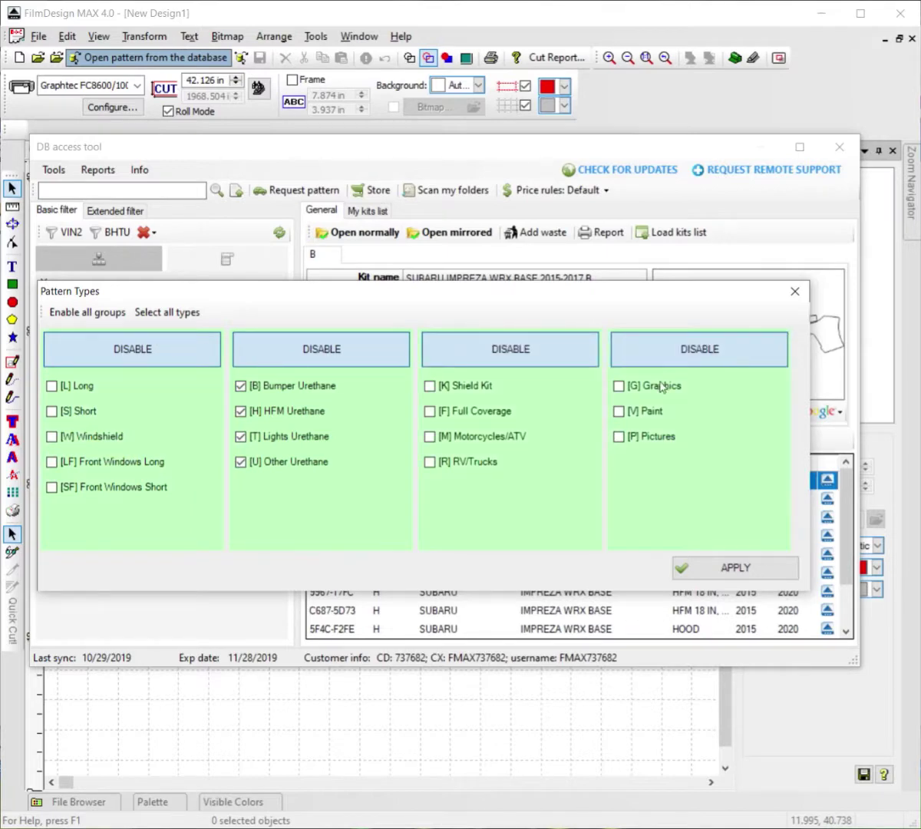
Add the Graphics, Shield Kit and Full Coverage types and apply the filter.
{"action": "left_click", "coordinate": [619, 387]}
{"action": "left_click", "coordinate": [429, 388]}
{"action": "left_click", "coordinate": [431, 412]}
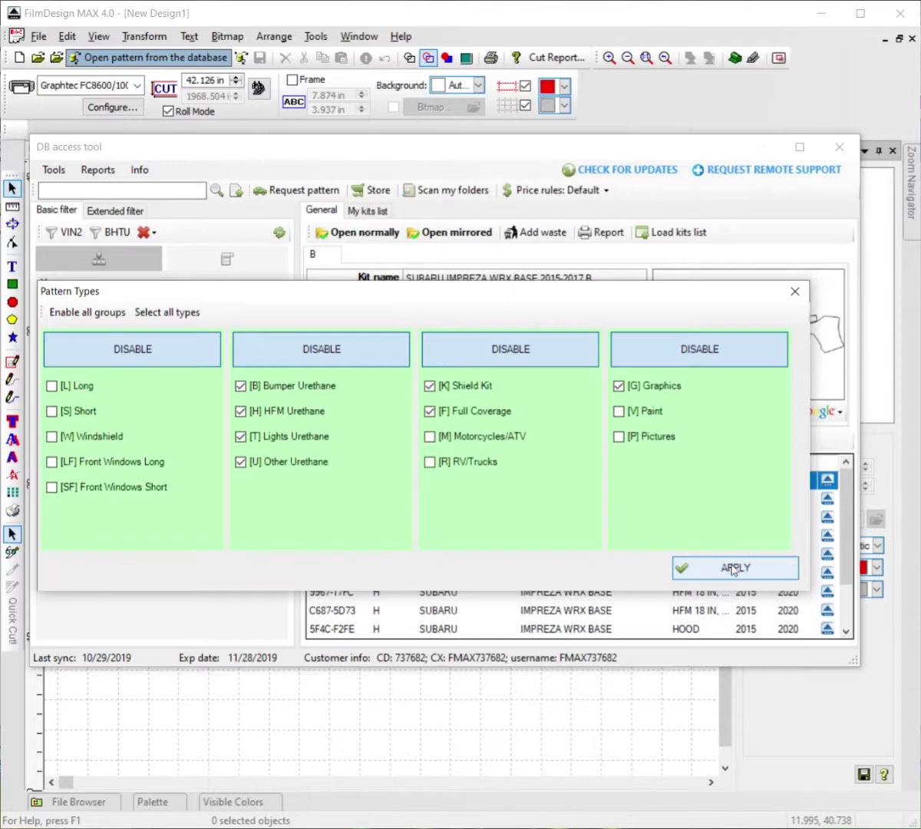
{"action": "left_click", "coordinate": [733, 569]}
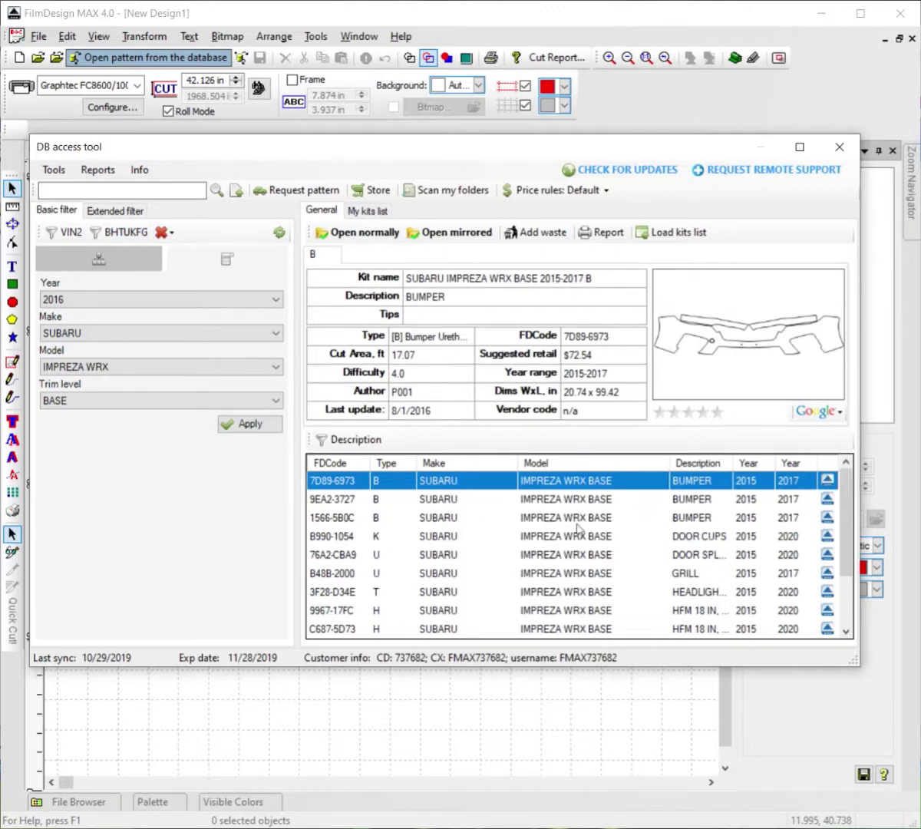
{"action": "left_click", "coordinate": [106, 255]}
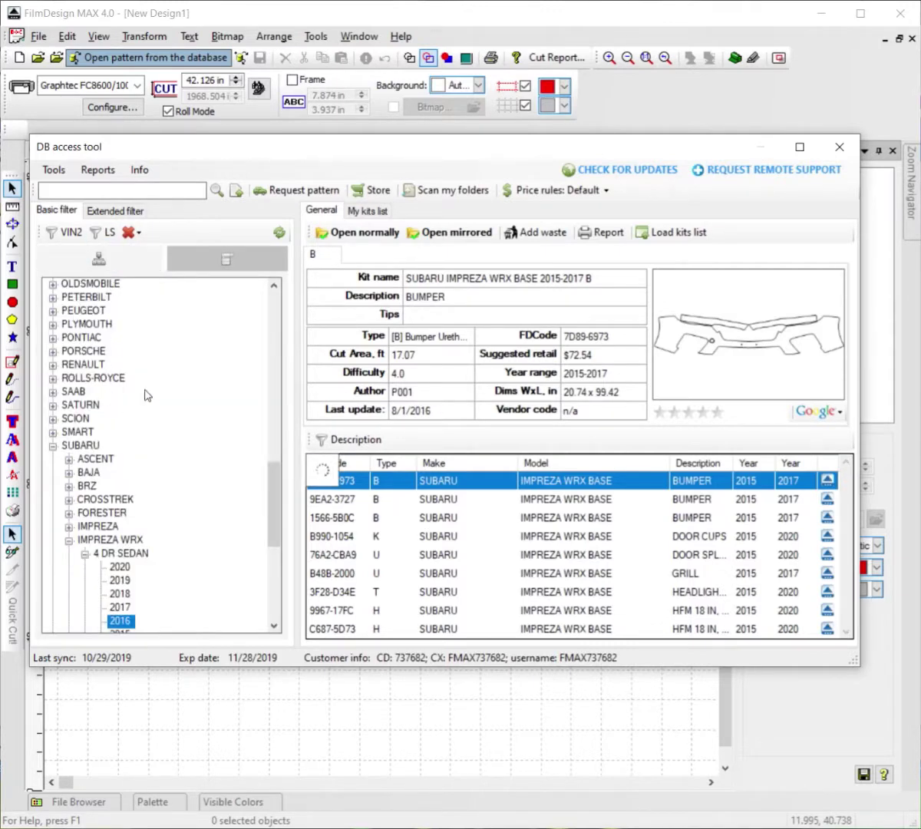
{"action": "double_click", "coordinate": [82, 447]}
{"action": "scroll", "coordinate": [92, 410], "scroll_direction": "up", "scroll_amount": 10}
{"action": "scroll", "coordinate": [92, 407], "scroll_direction": "up", "scroll_amount": 7}
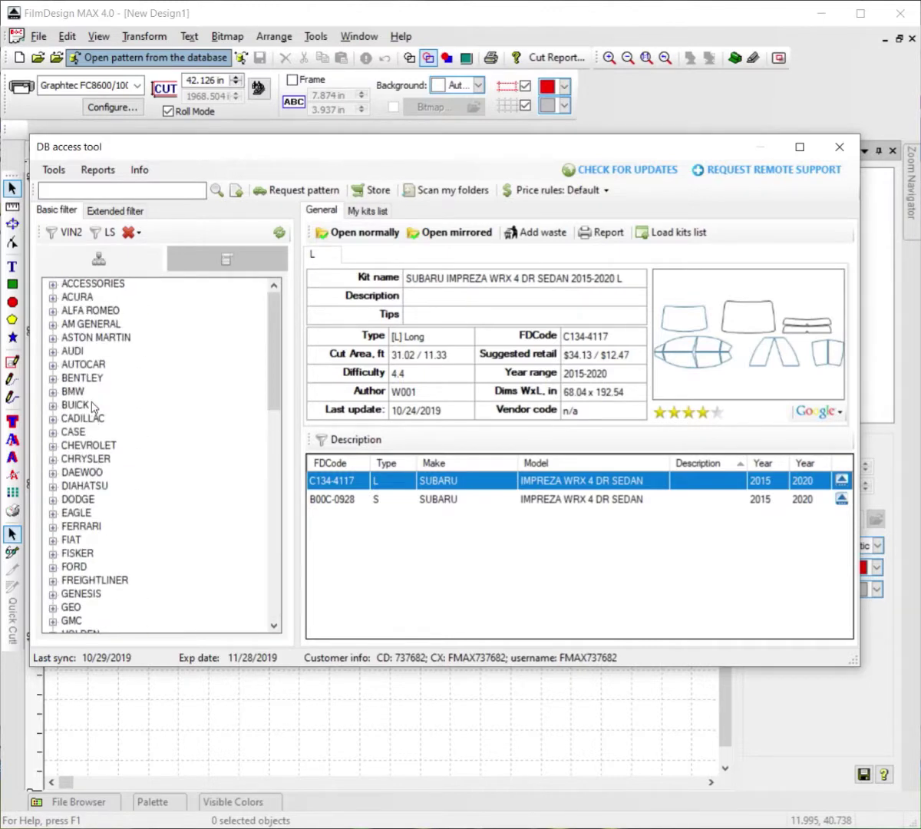
{"action": "double_click", "coordinate": [84, 501]}
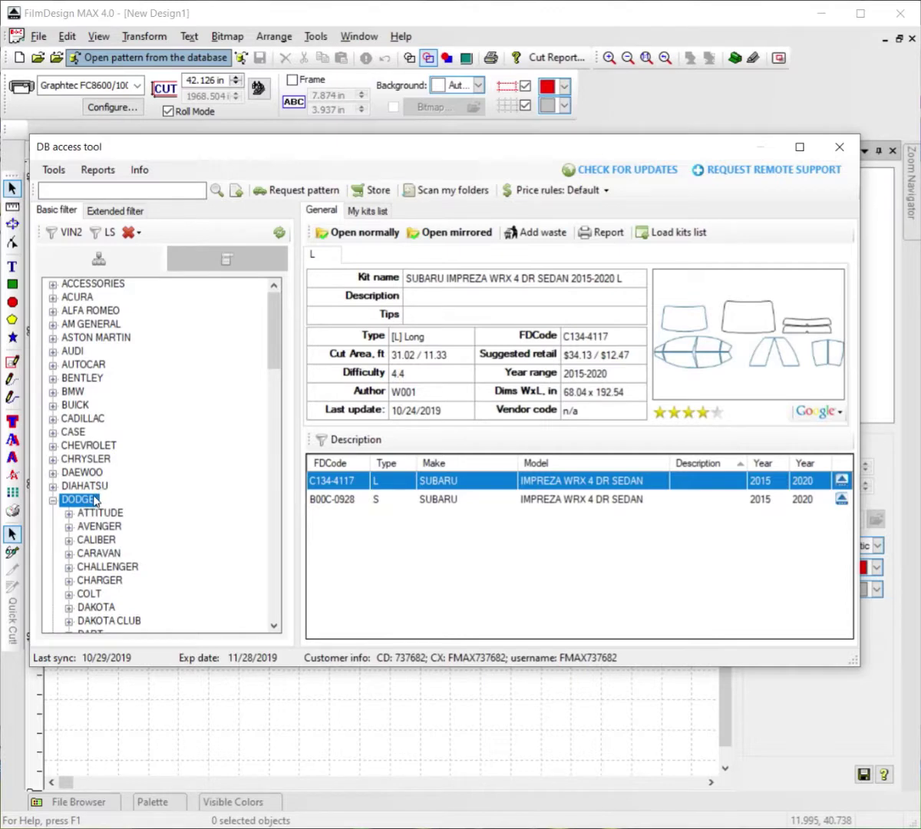
{"action": "double_click", "coordinate": [100, 569]}
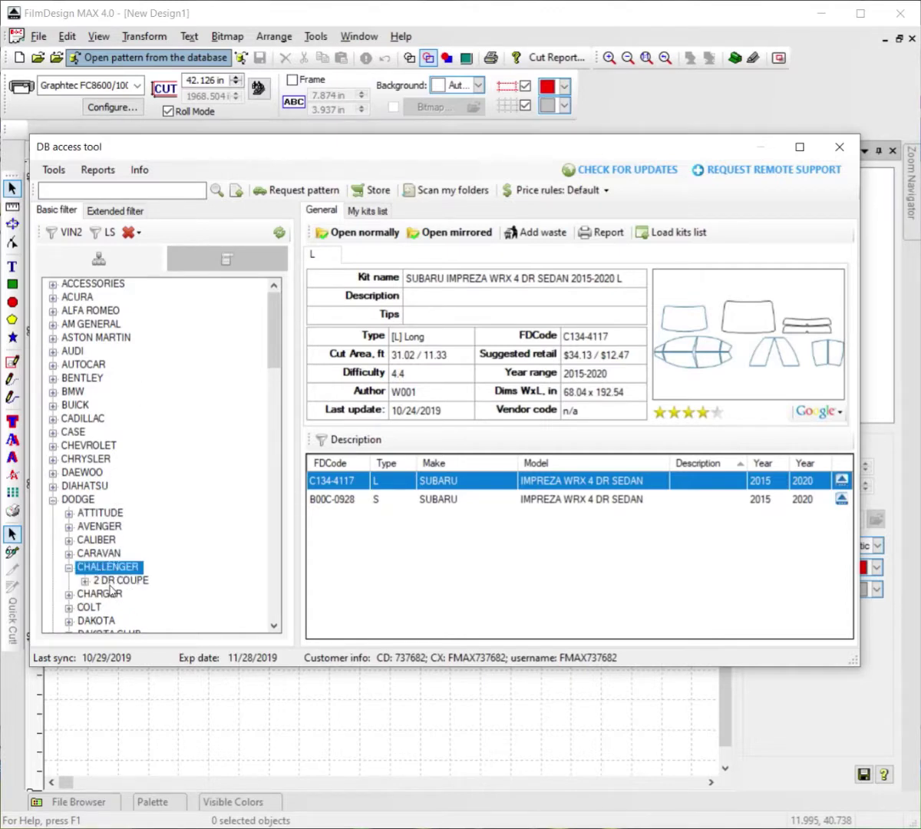
{"action": "double_click", "coordinate": [110, 584]}
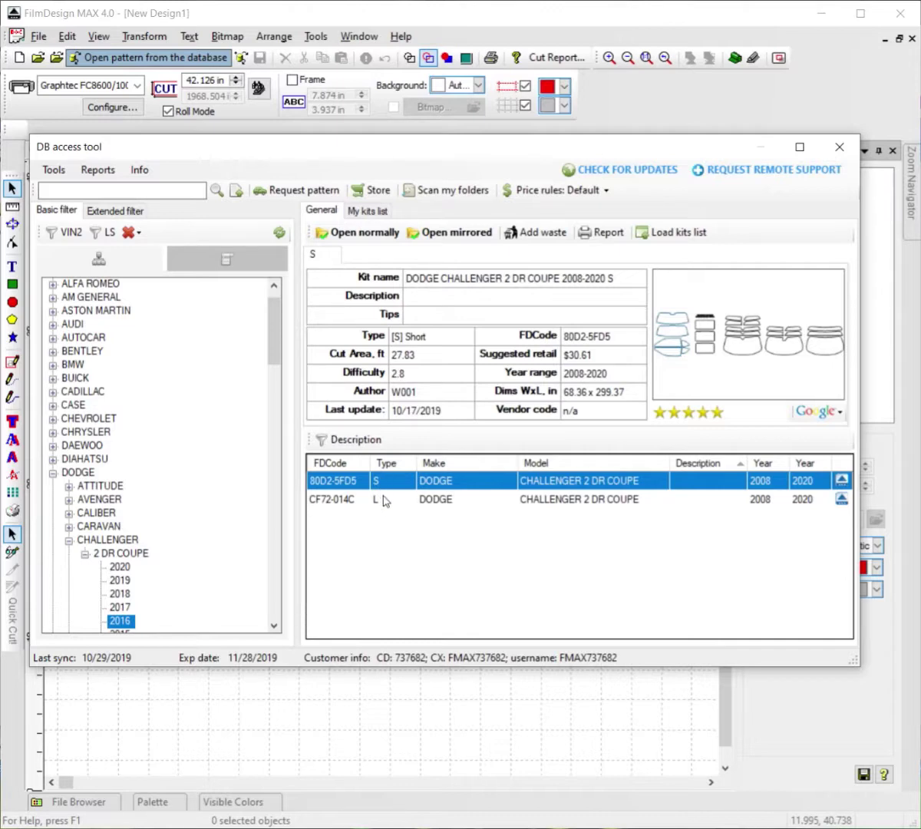
{"action": "left_click", "coordinate": [224, 263]}
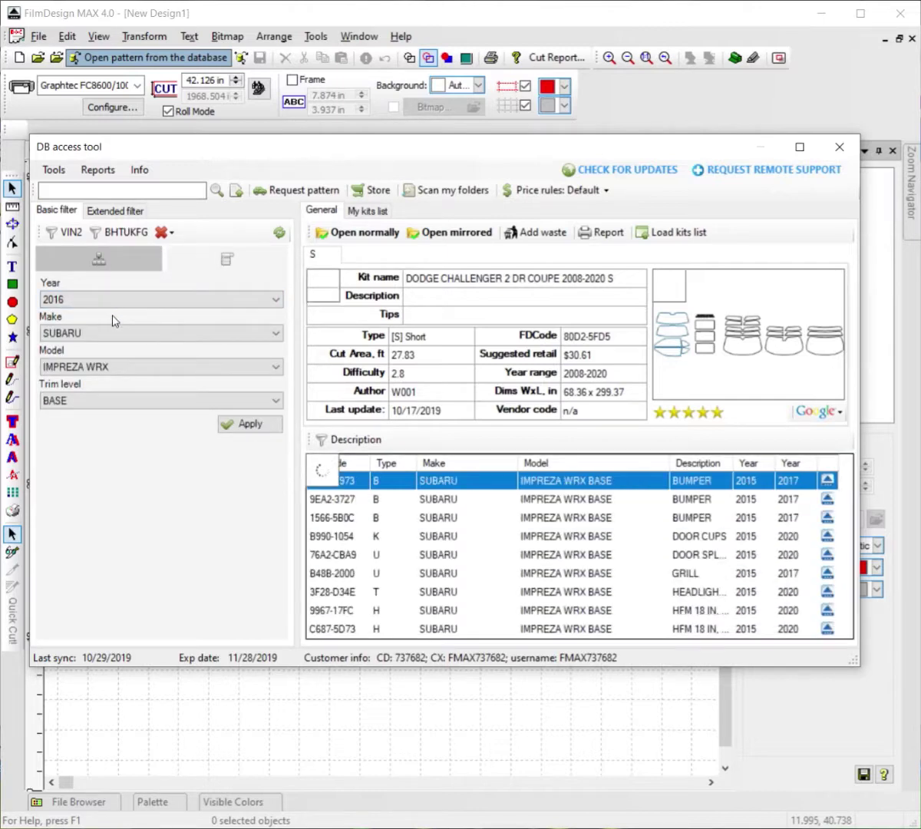
Set the filter year to 2020 and keep BASE as the trim level.
{"action": "left_click", "coordinate": [231, 300]}
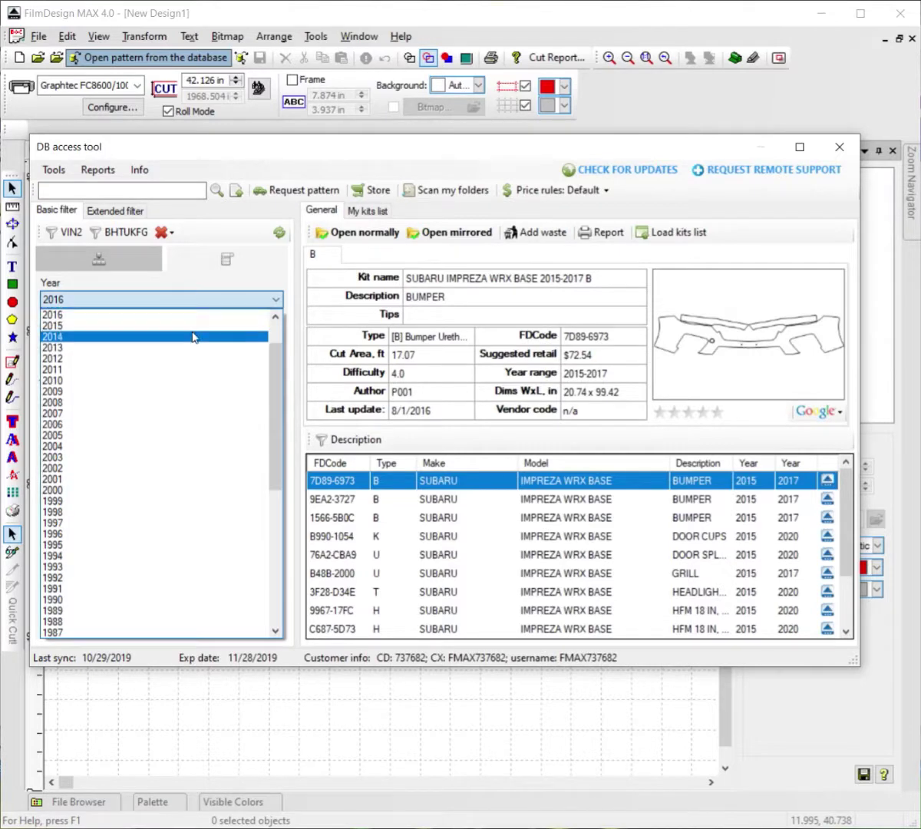
{"action": "scroll", "coordinate": [195, 335], "scroll_direction": "up", "scroll_amount": 2}
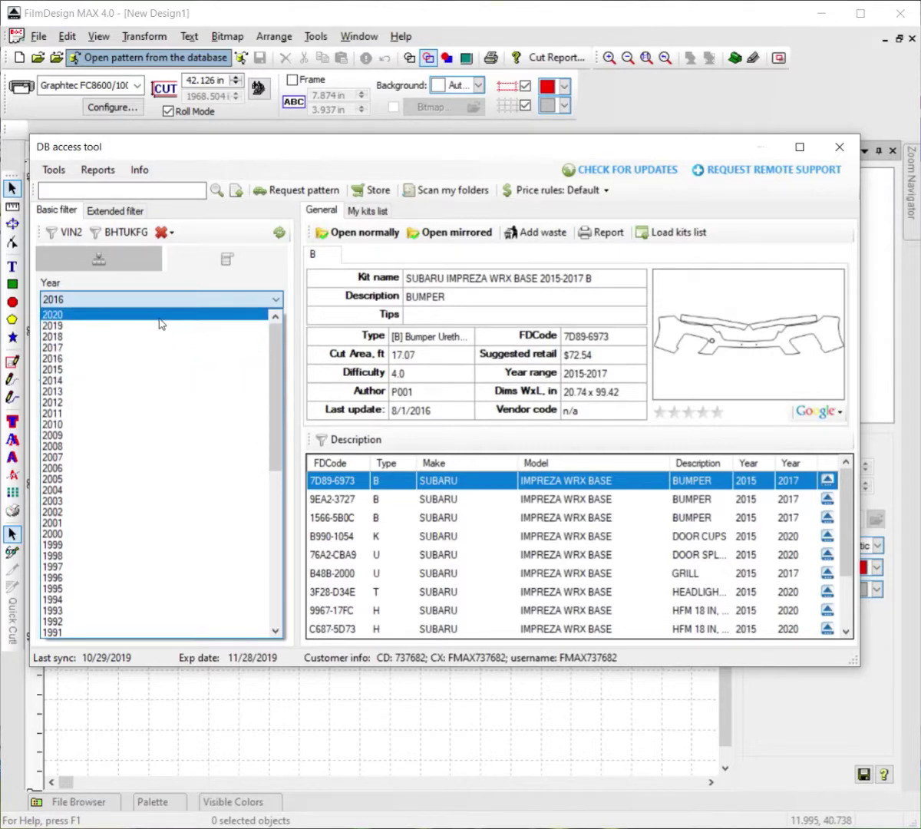
{"action": "left_click", "coordinate": [159, 316]}
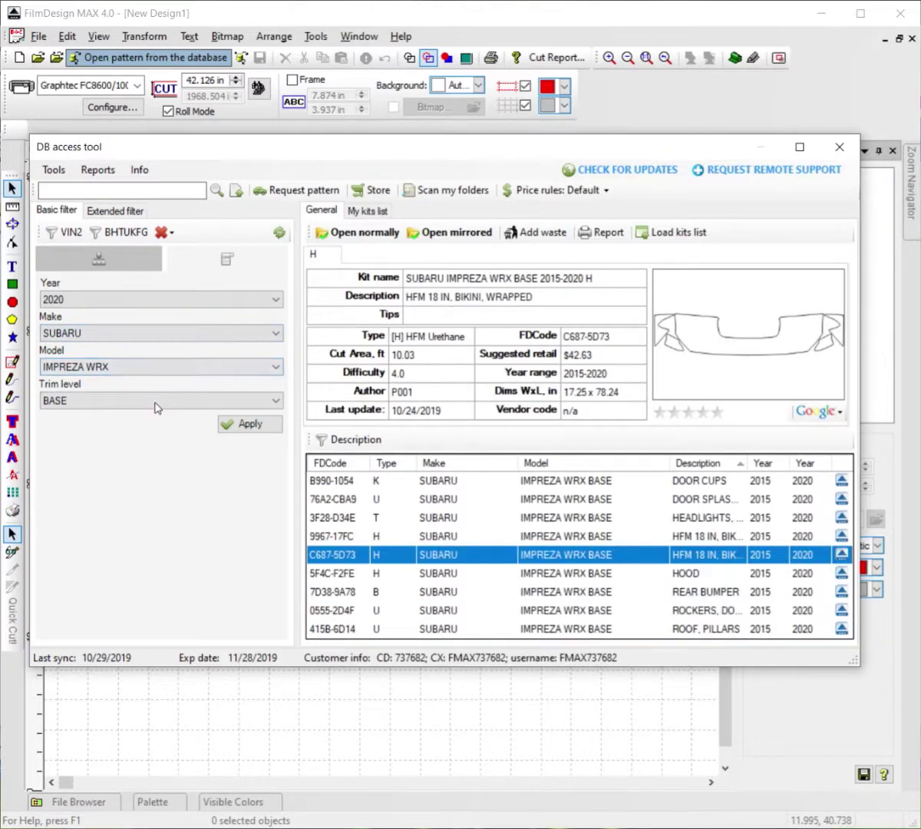
{"action": "left_click", "coordinate": [155, 407]}
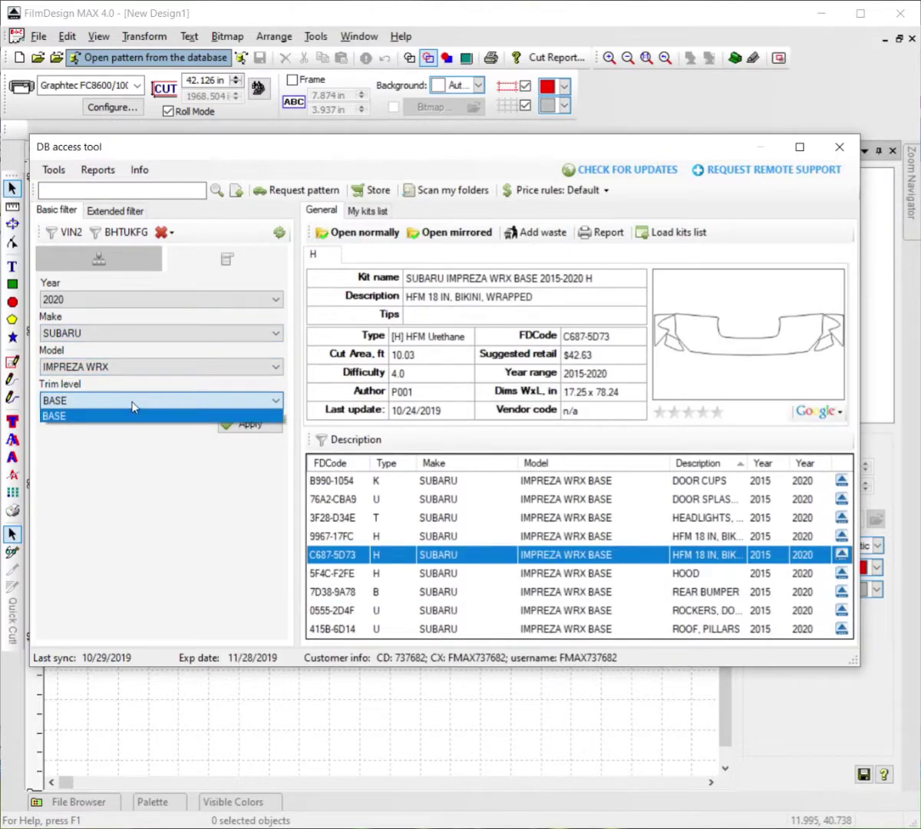
{"action": "left_click", "coordinate": [133, 402]}
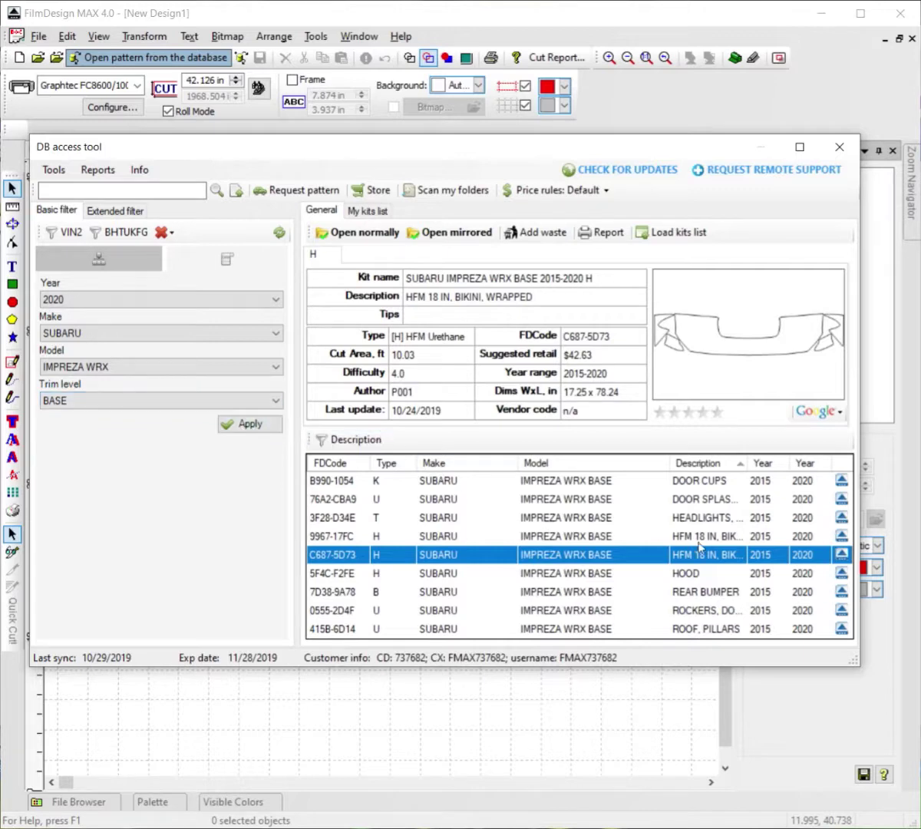